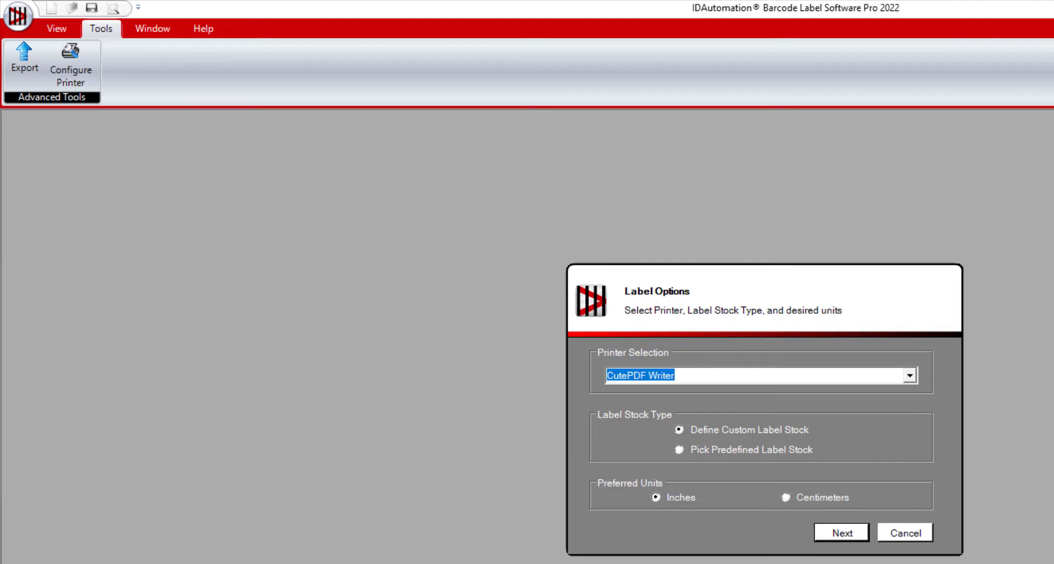
Accept custom label stock in inches for CutePDF Writer and place a linear barcode about 1.5 in across and 0.8 in down the label
click(831, 531)
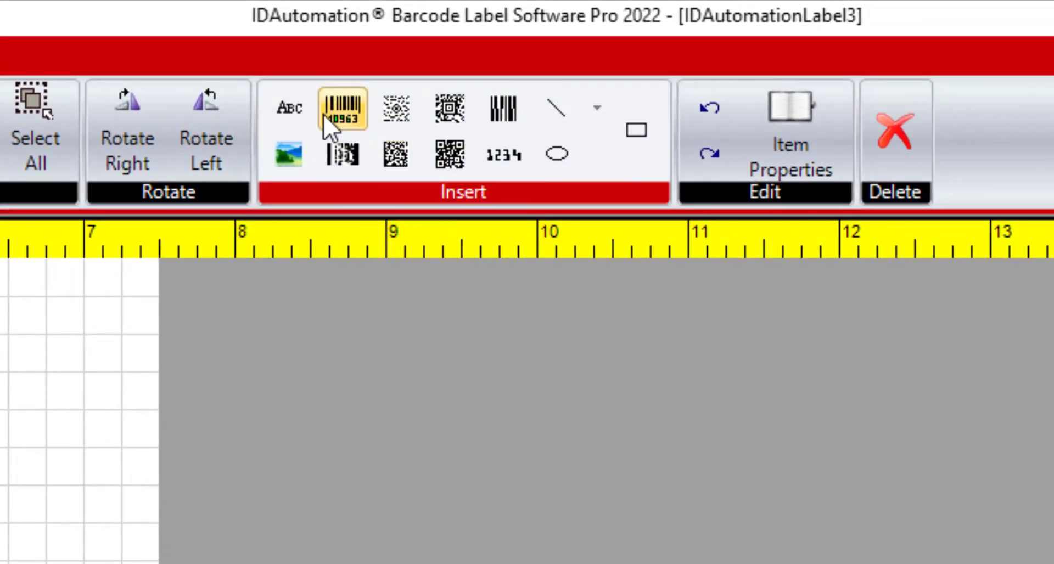
click(329, 118)
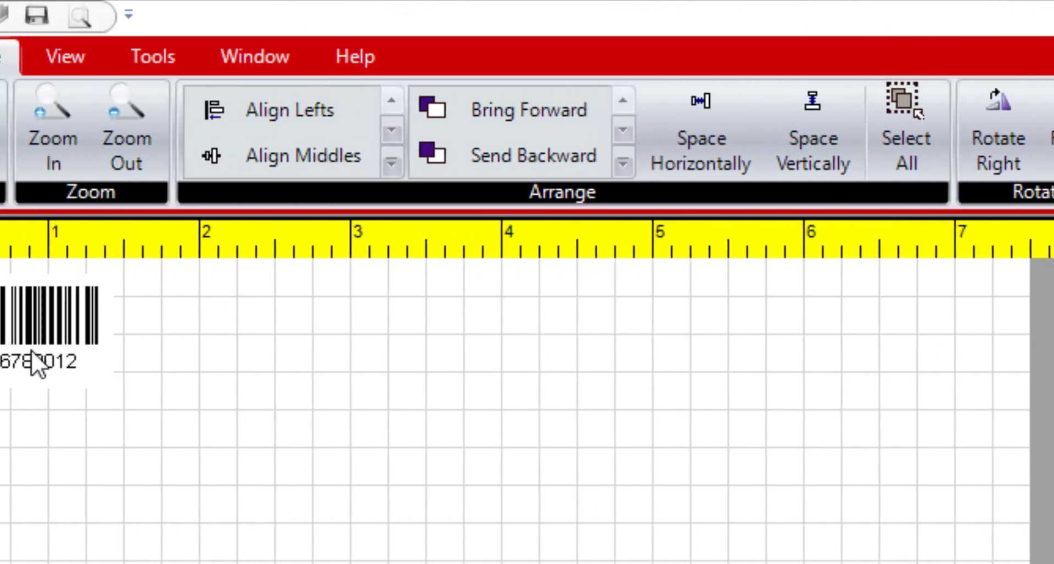
click(426, 509)
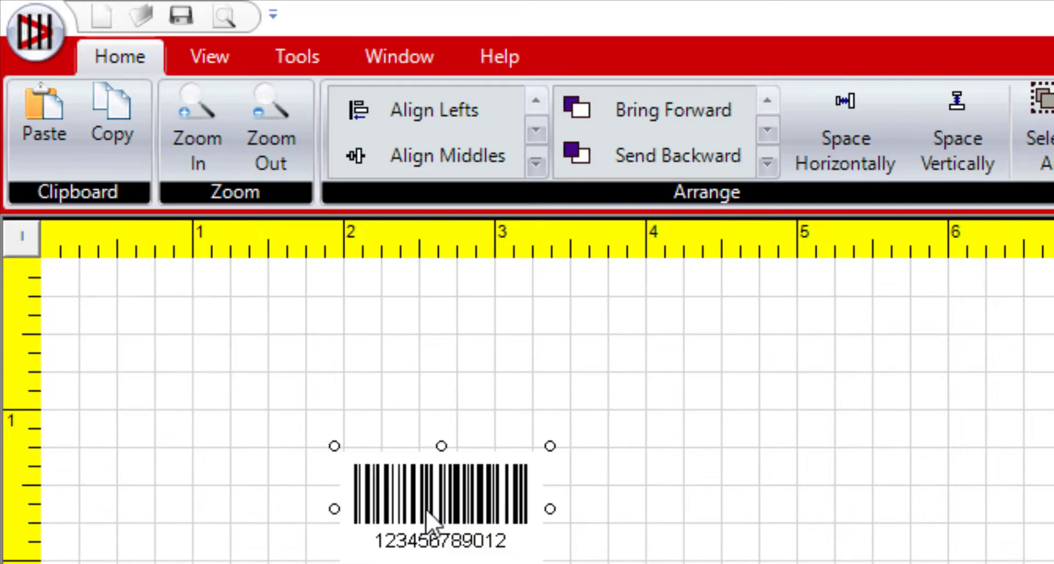
drag(430, 501, 413, 464)
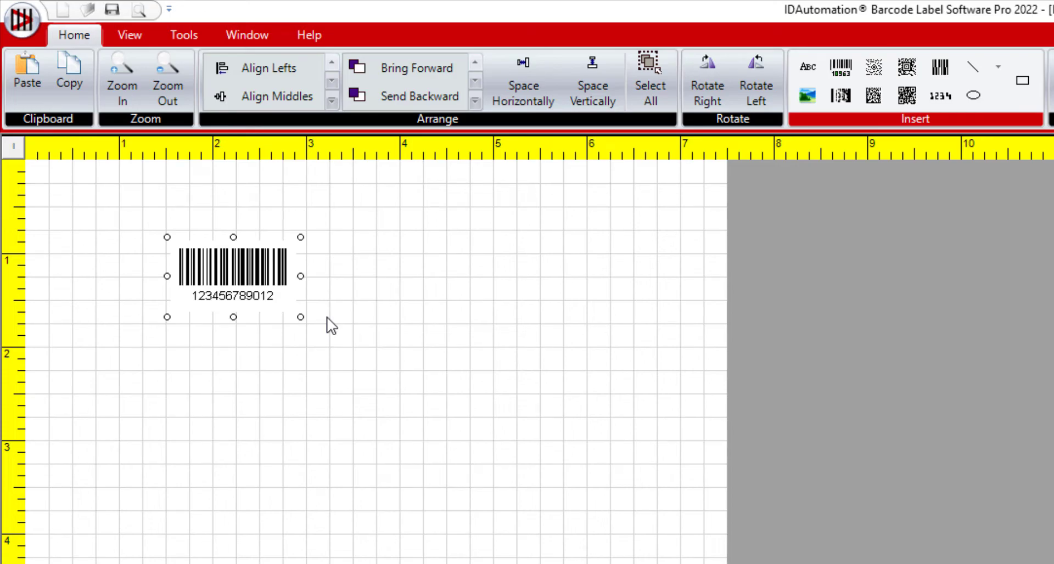
Open the linear barcode's properties and choose Standard as its value type
right_click(219, 277)
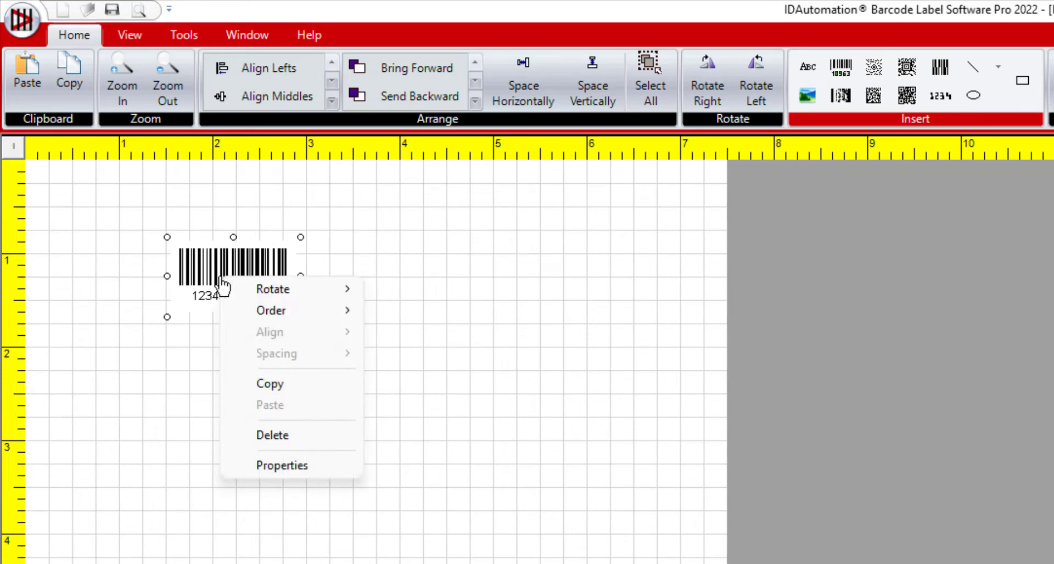
click(285, 466)
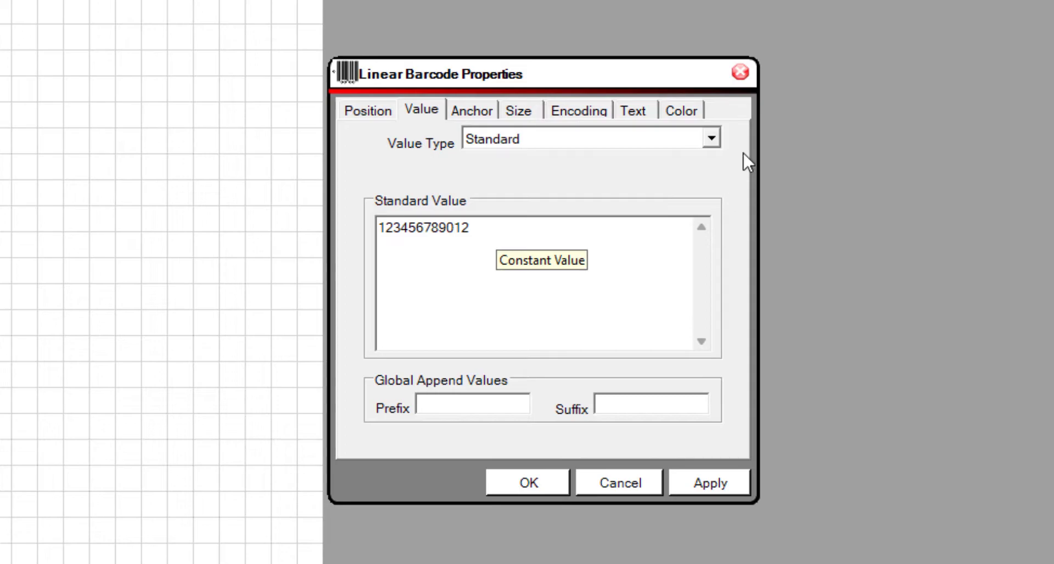
click(714, 140)
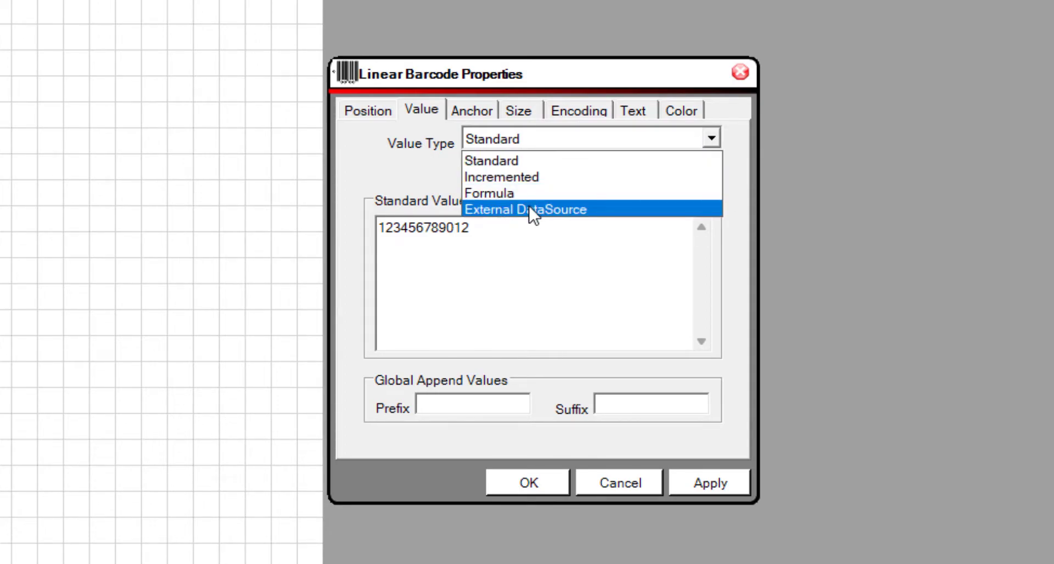
click(487, 162)
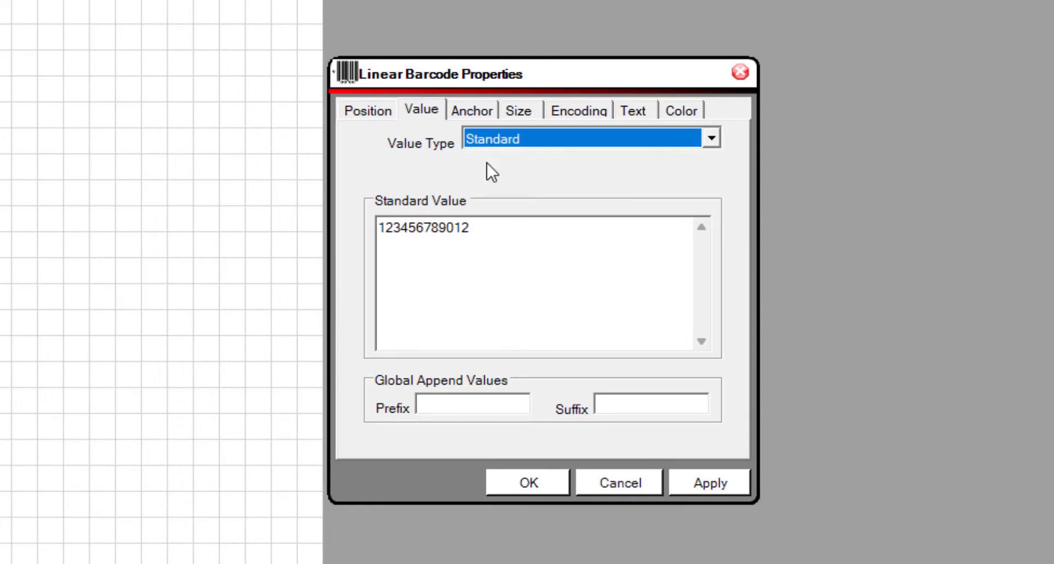
click(505, 280)
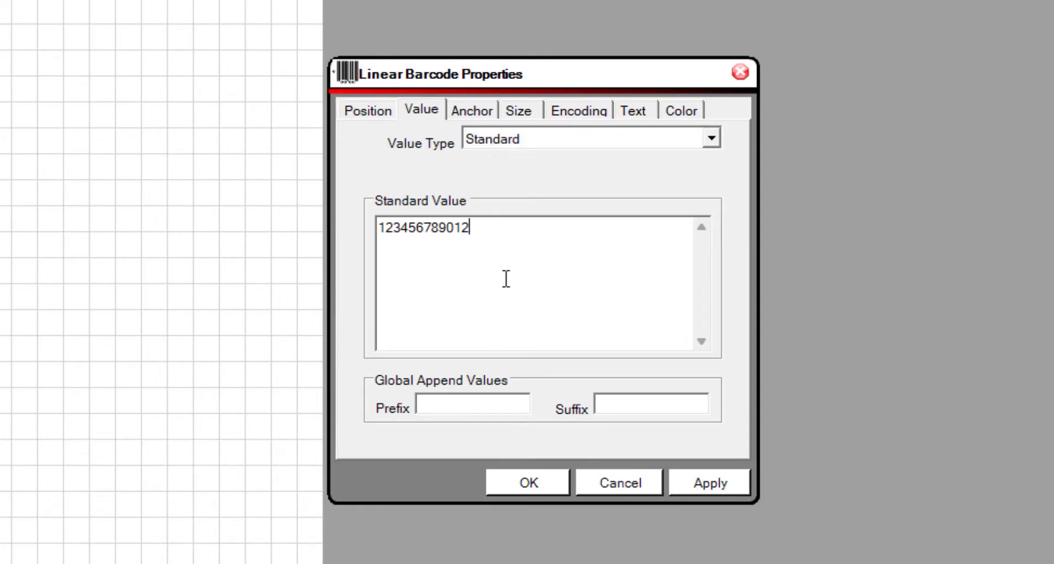
Set the barcode's encoding to Interleaved25
click(586, 113)
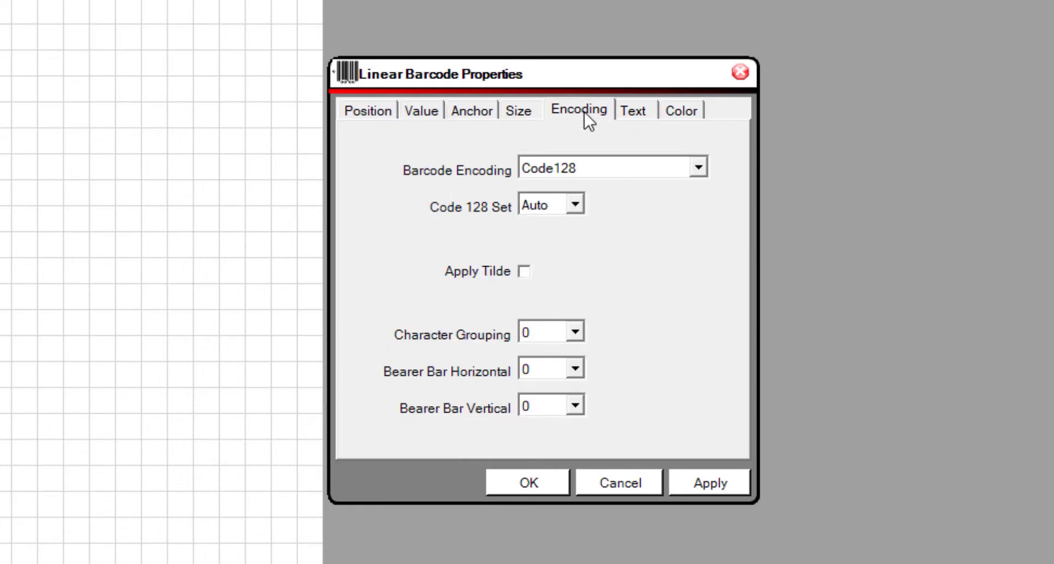
click(693, 170)
scroll(621, 206, down, 1)
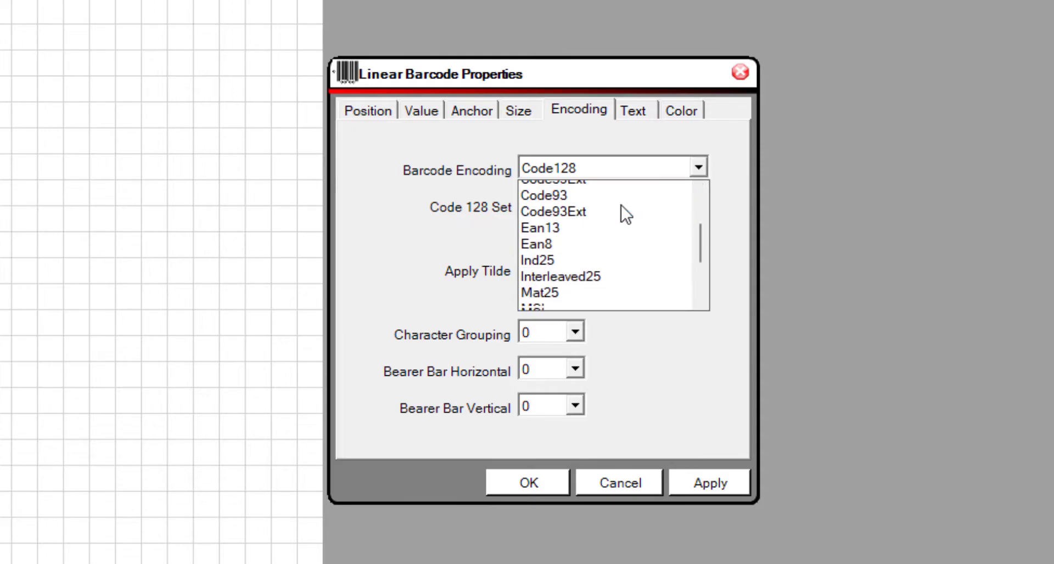
click(584, 274)
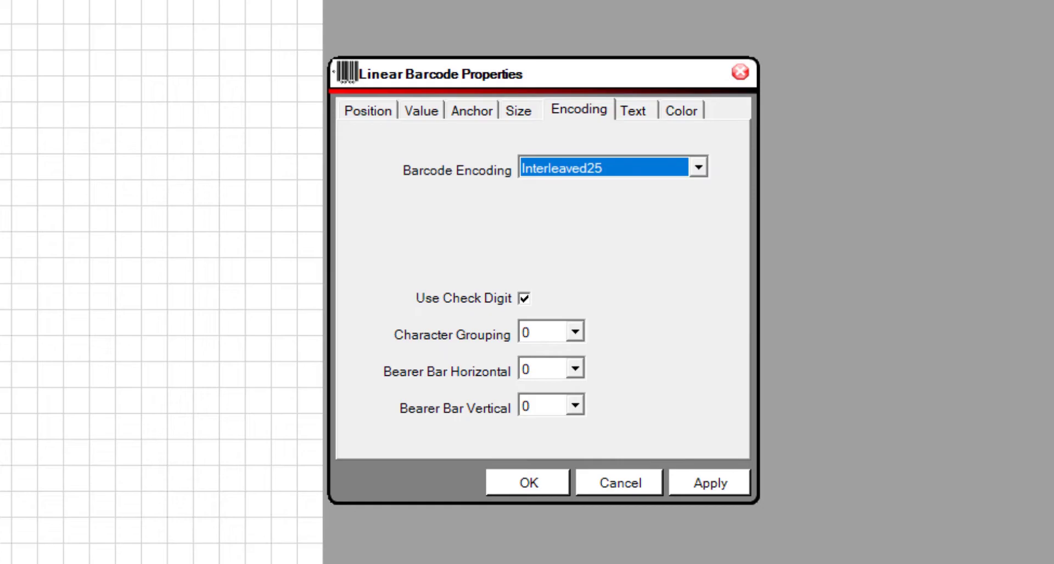
key(Tab)
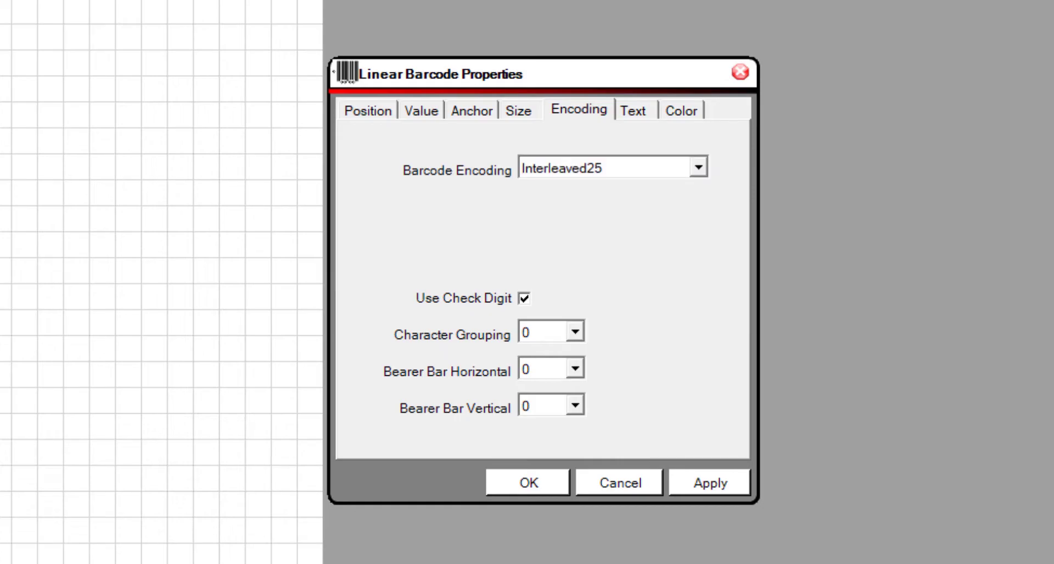
Set the barcode's horizontal and vertical bearer bars to 5 and apply the changes
click(575, 370)
click(540, 469)
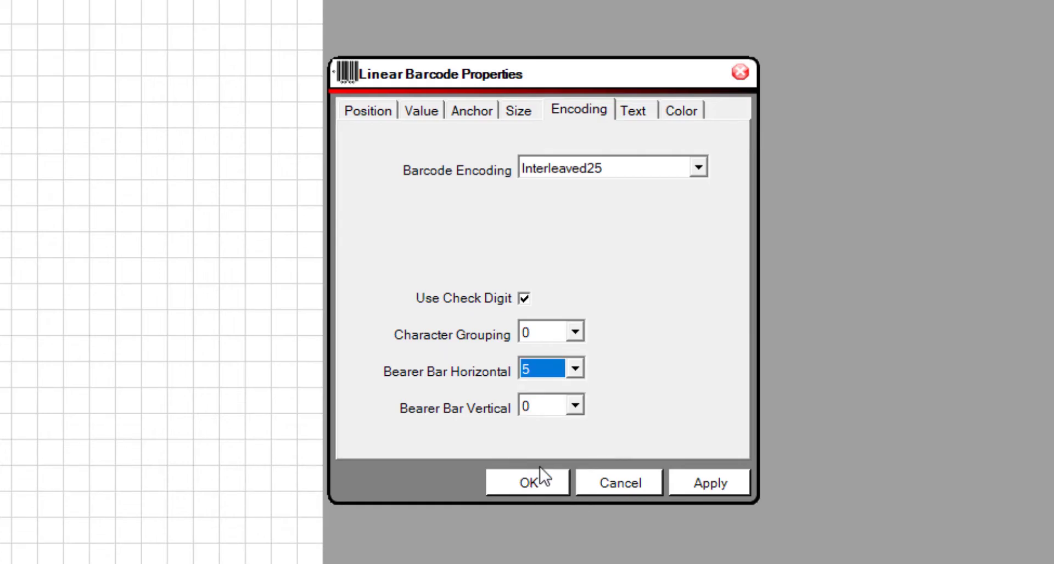
click(575, 406)
click(532, 504)
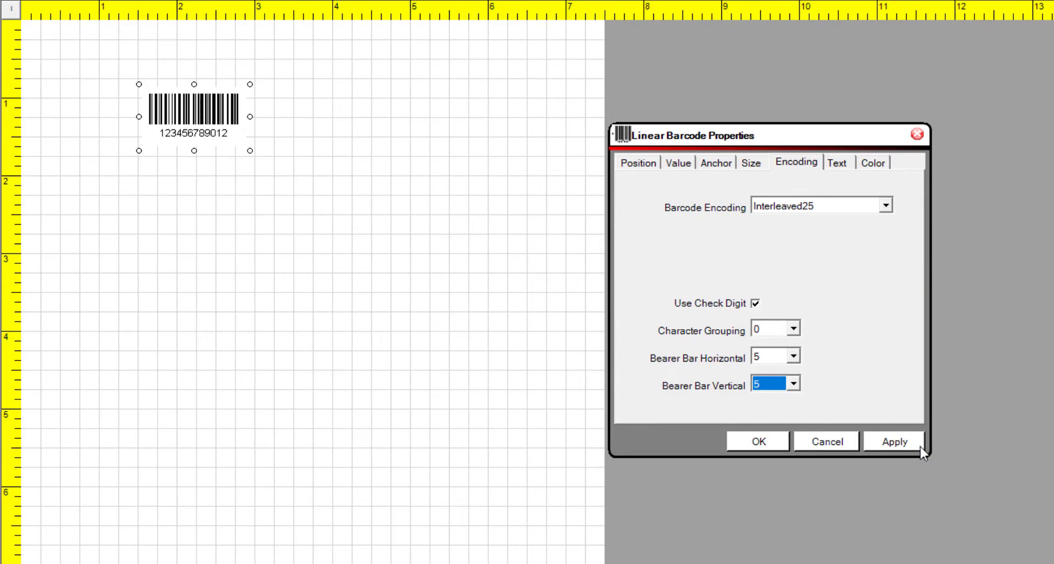
click(887, 447)
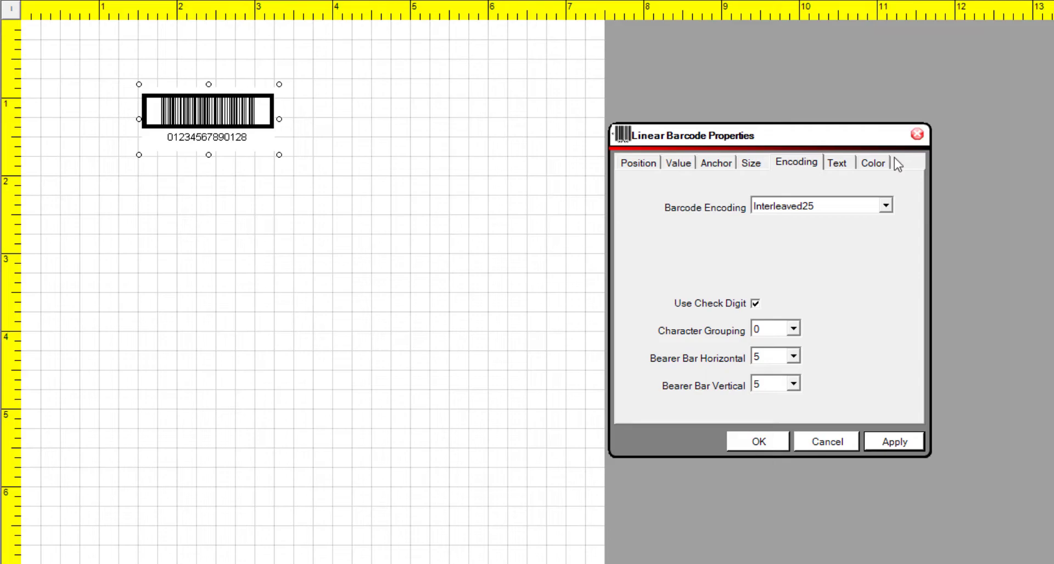
click(684, 166)
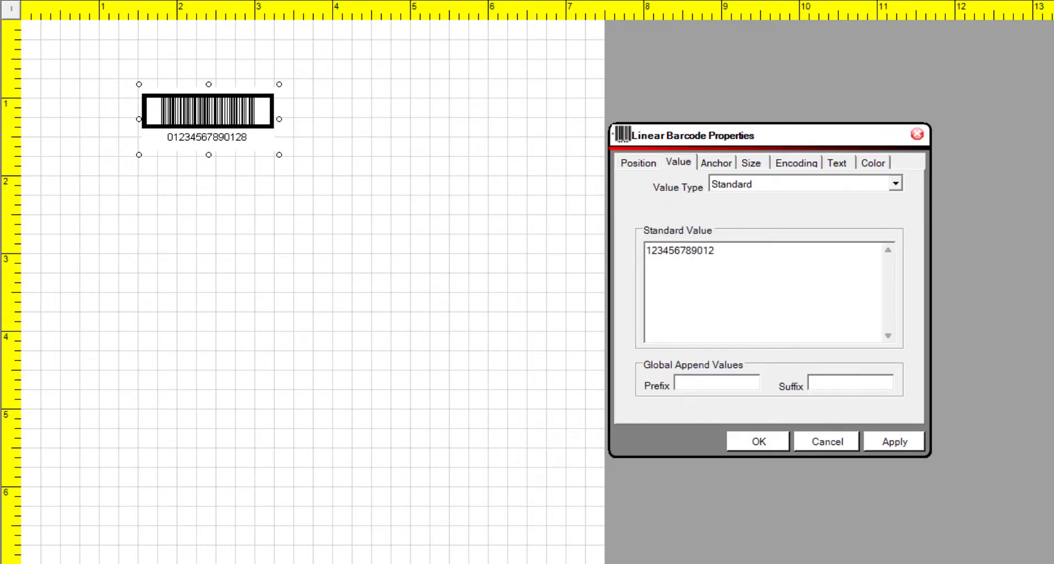
key(ctrl+a)
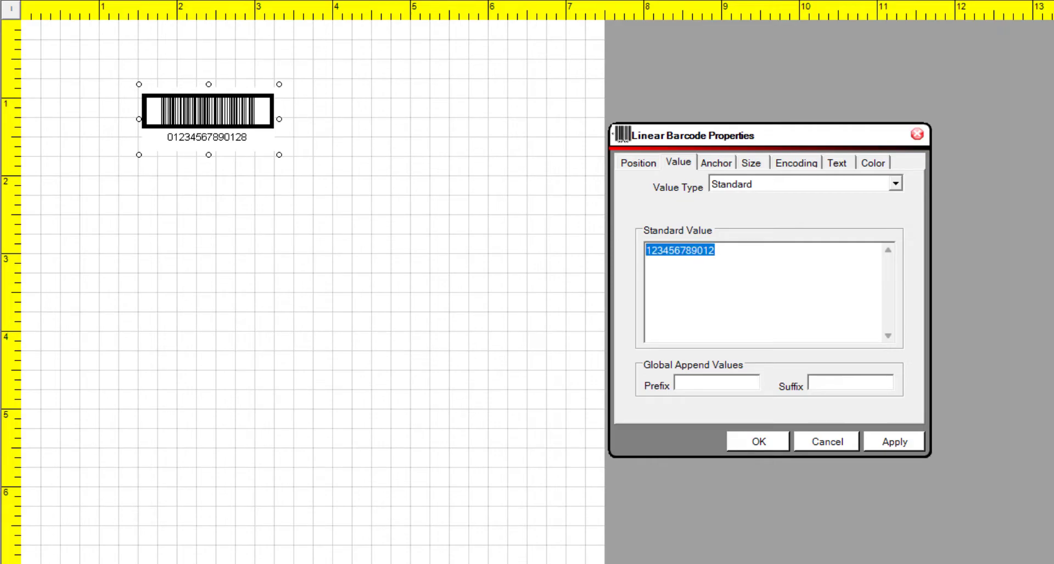
text(0)
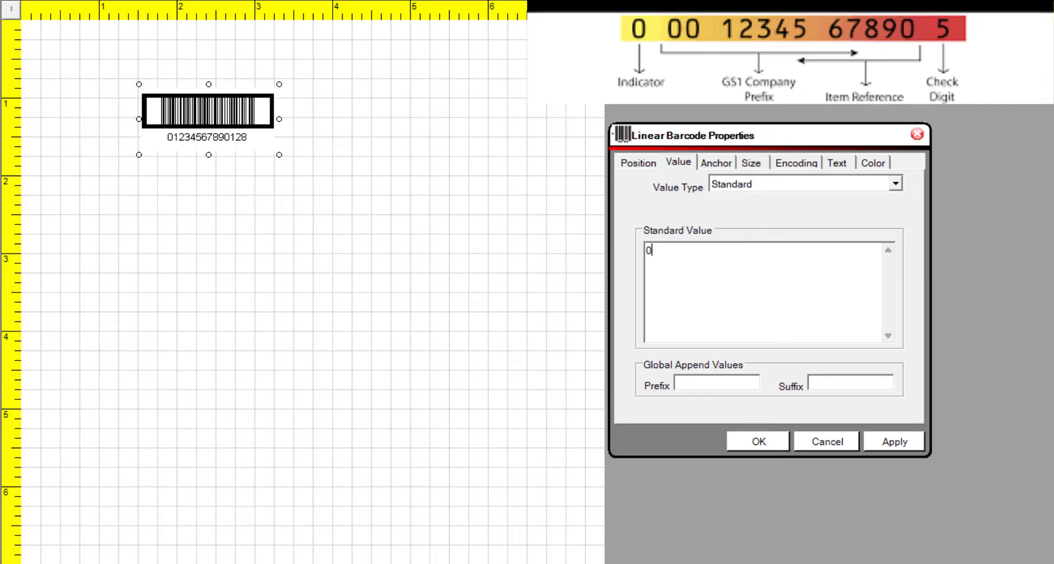
text(00)
text(1234567890)
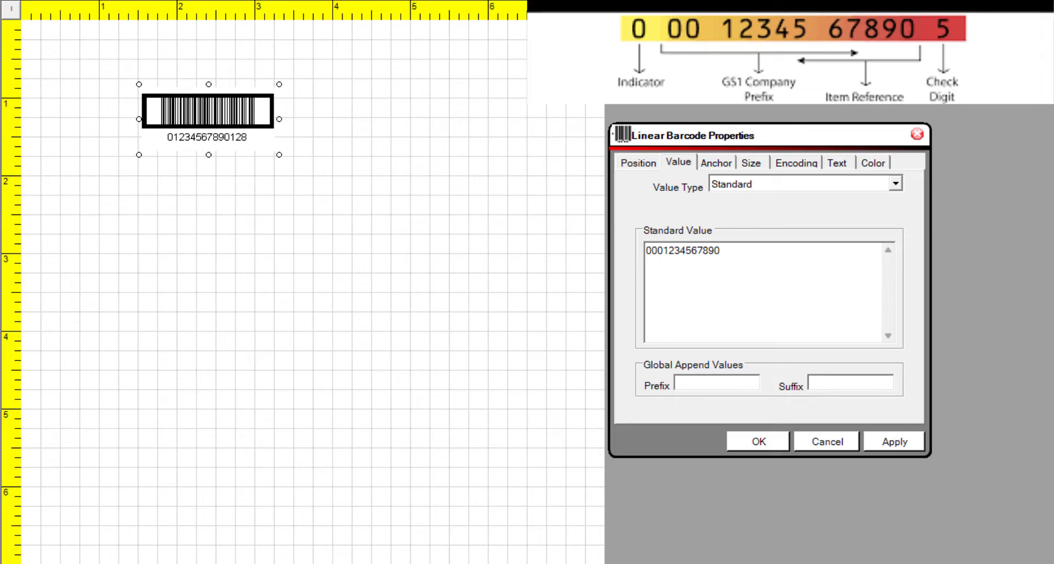
click(889, 449)
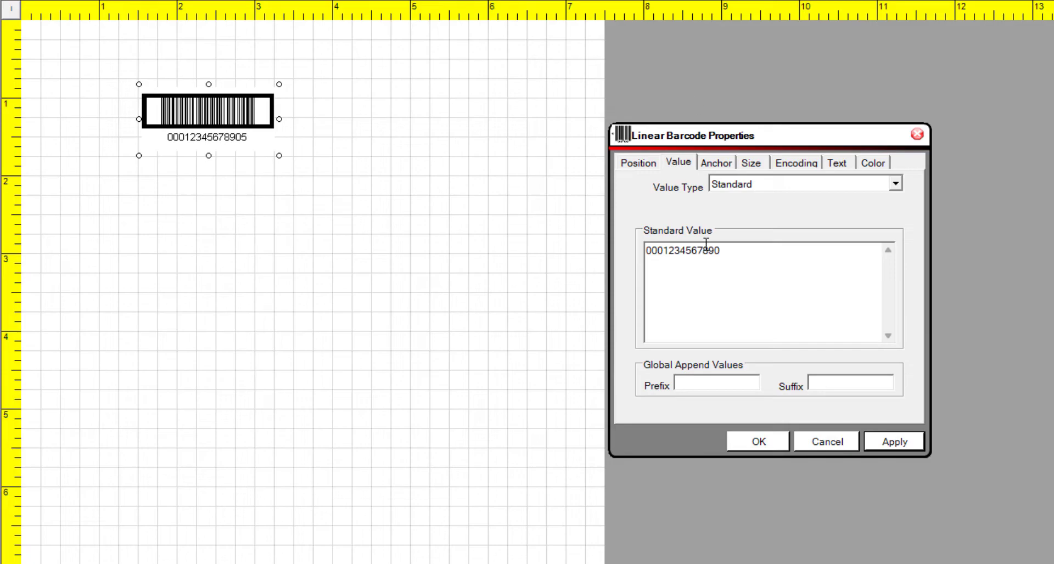
click(779, 447)
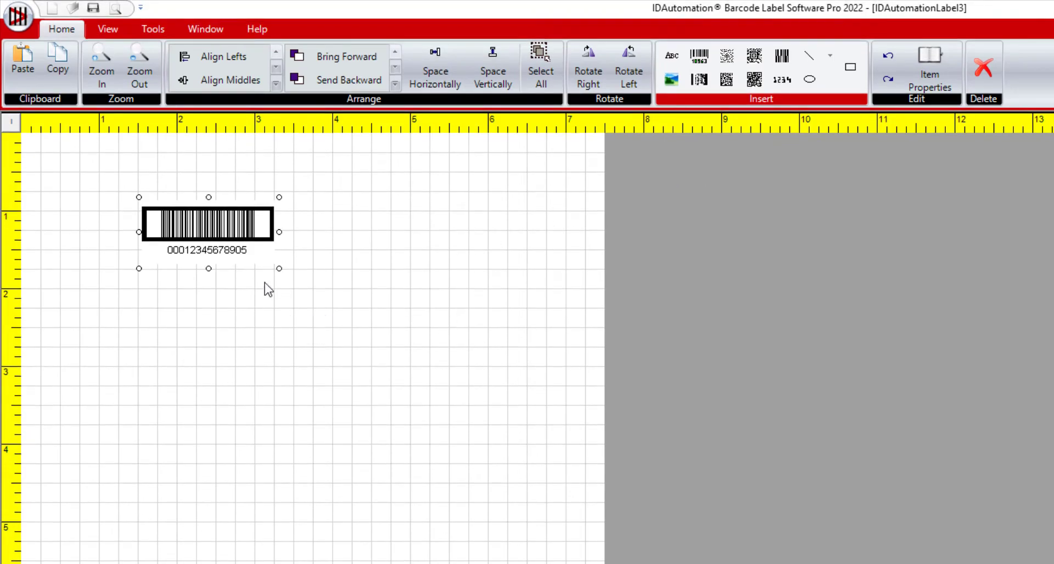
Insert a text object on the label just below the barcode, about 2 in down
click(673, 57)
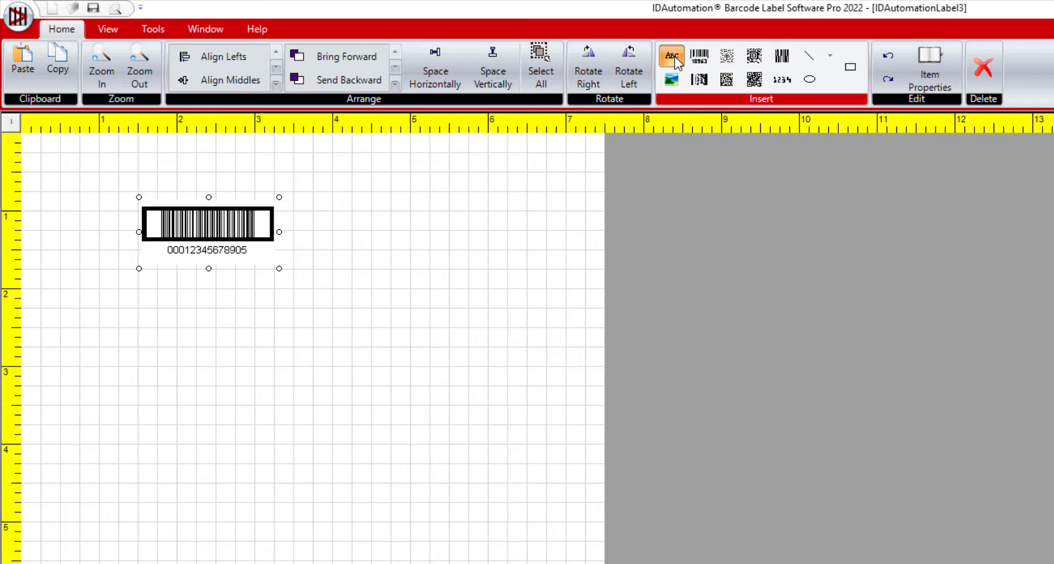
drag(39, 159, 189, 318)
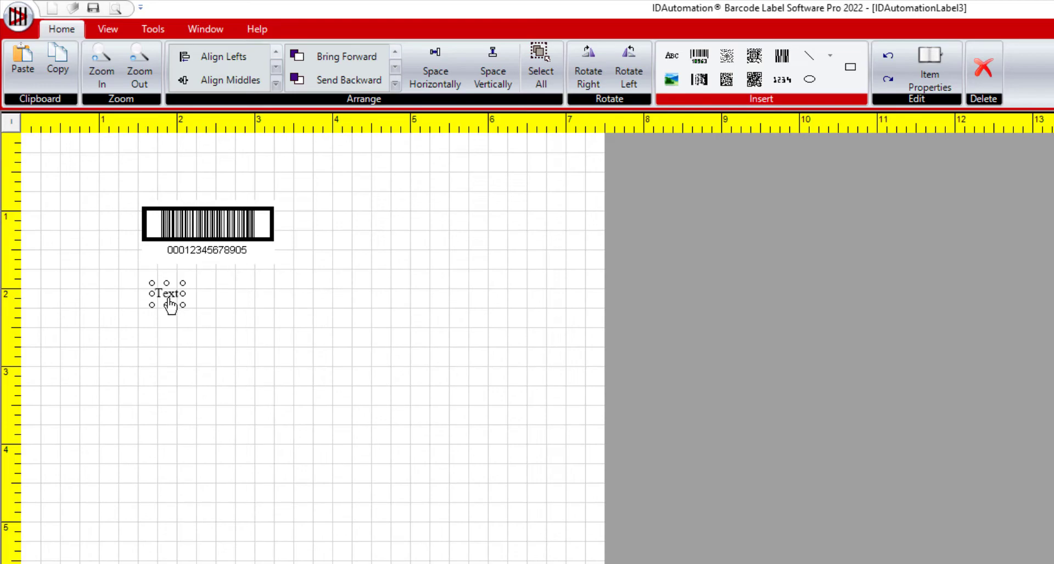
drag(170, 306, 172, 304)
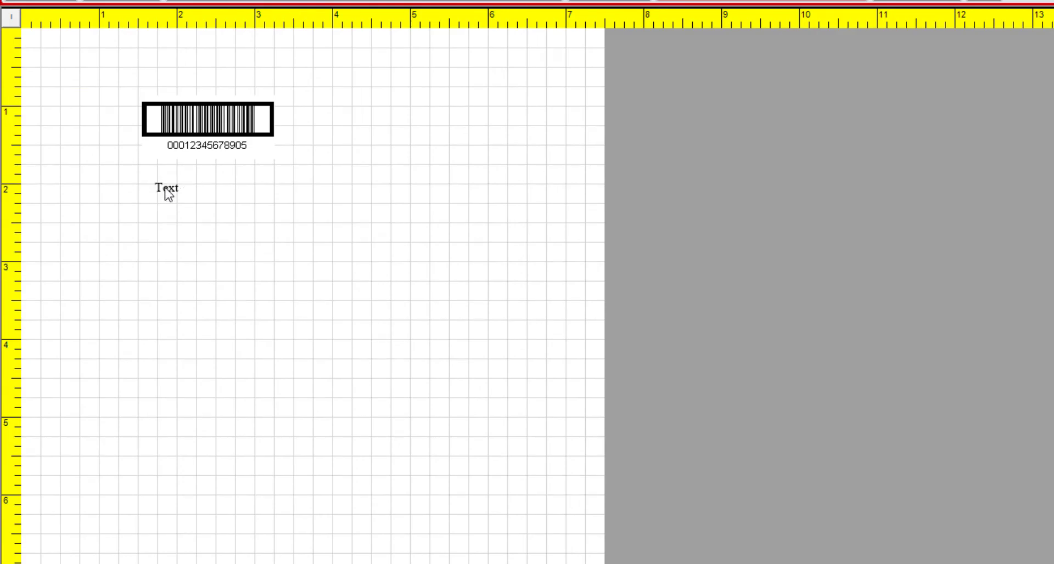
double_click(168, 192)
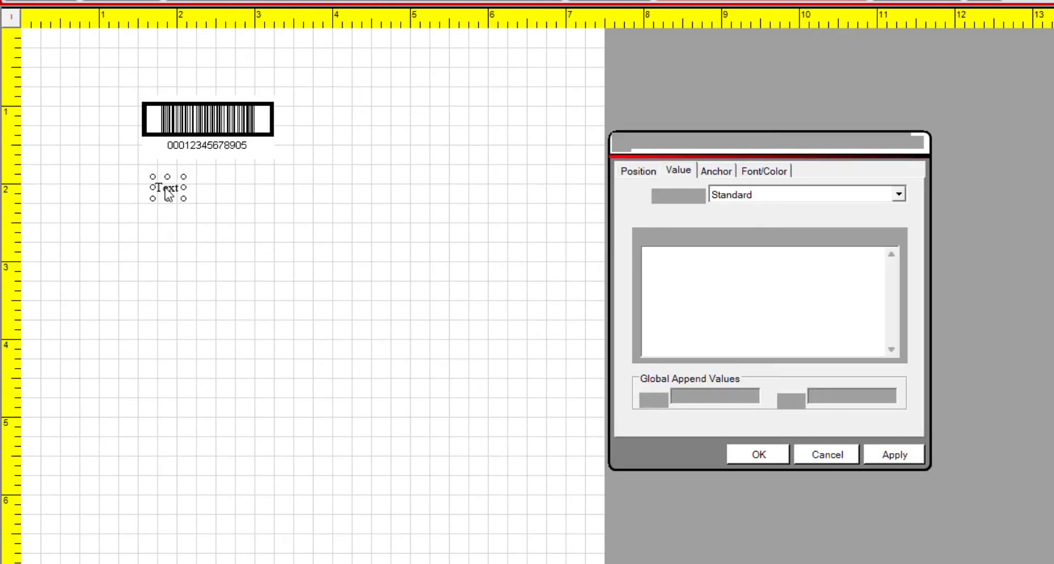
double_click(687, 258)
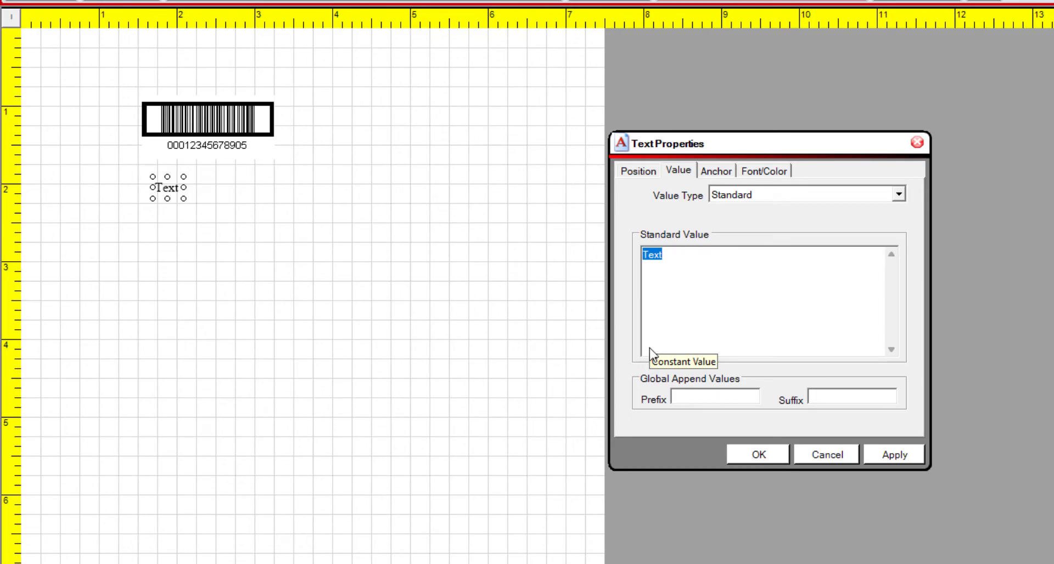
text(0 1)
key(BackSpace)
text(00 12345 67890 )
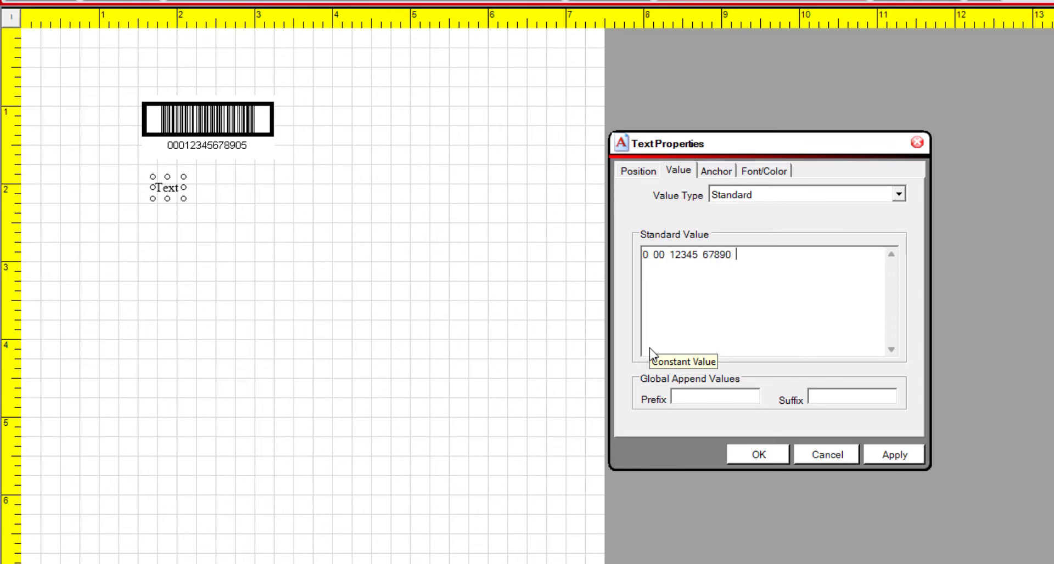
text(5)
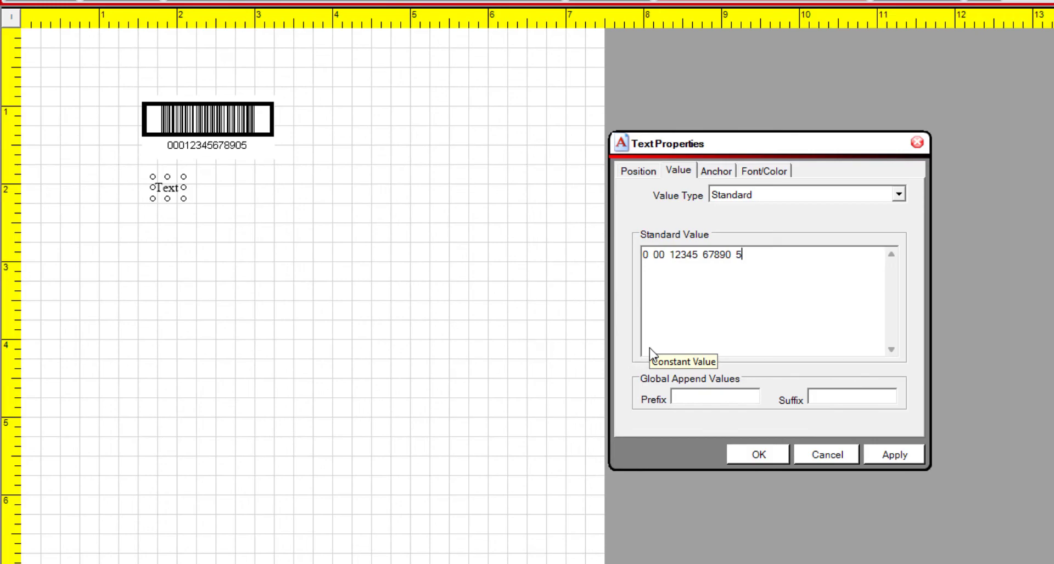
click(907, 456)
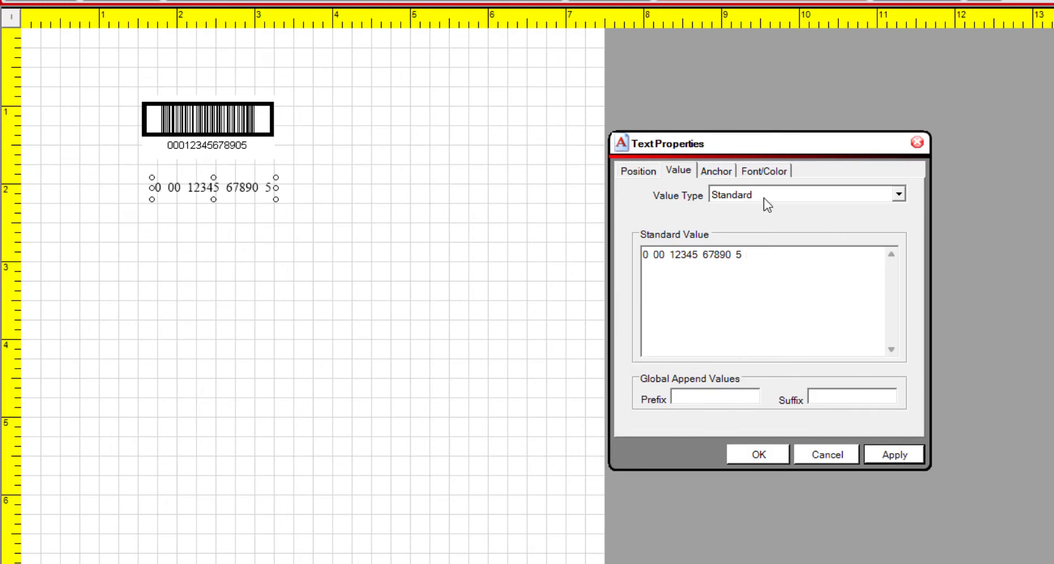
Format the text object in Trebuchet MS at size 14 and apply the font changes
click(764, 170)
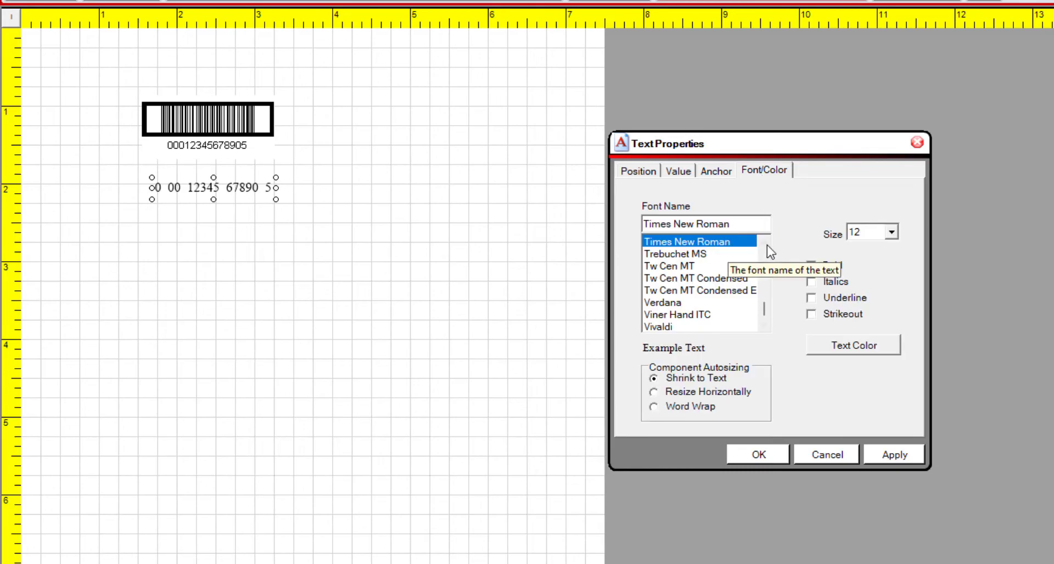
click(700, 254)
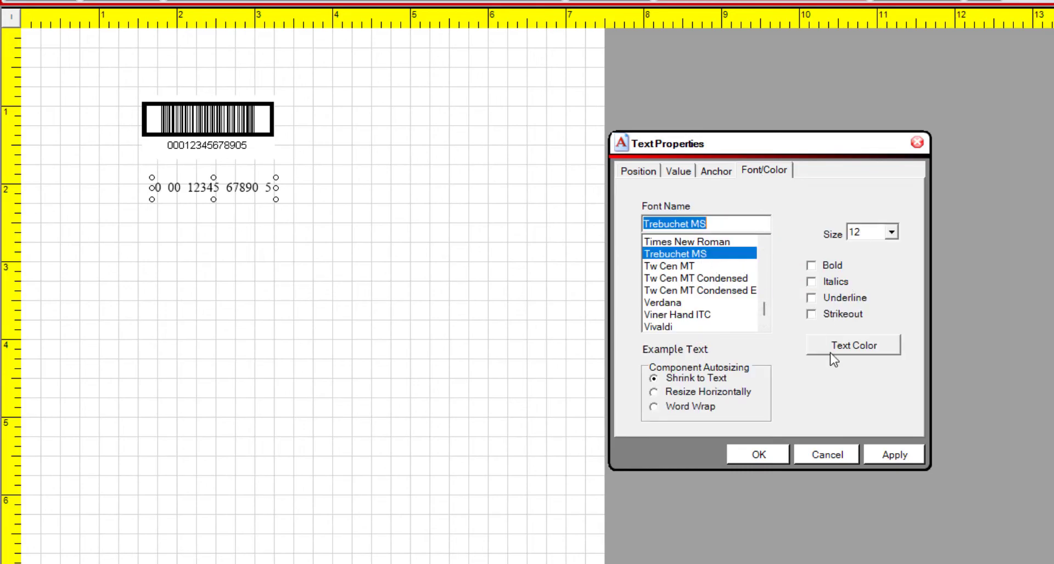
click(878, 455)
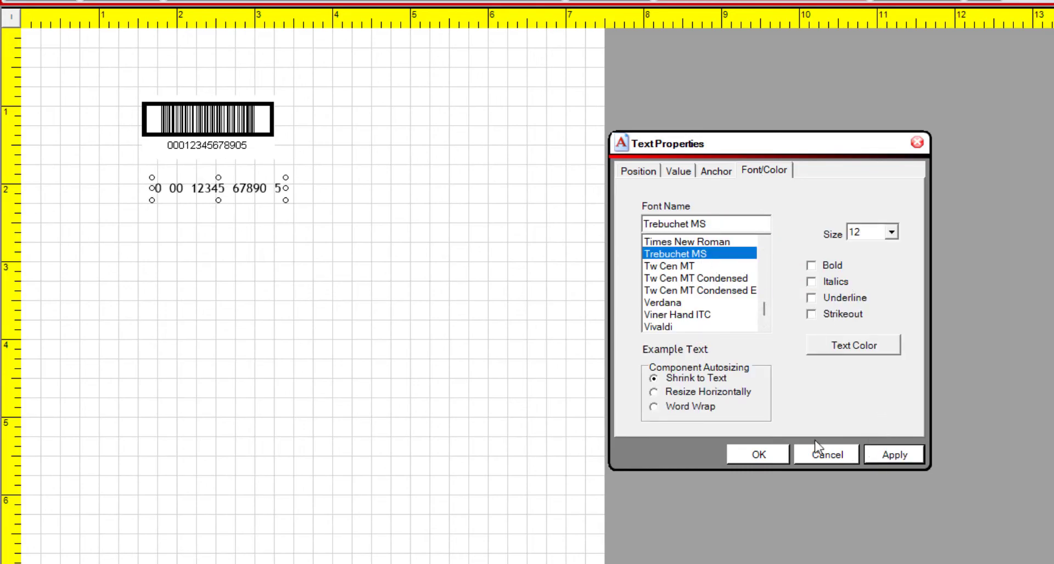
click(892, 232)
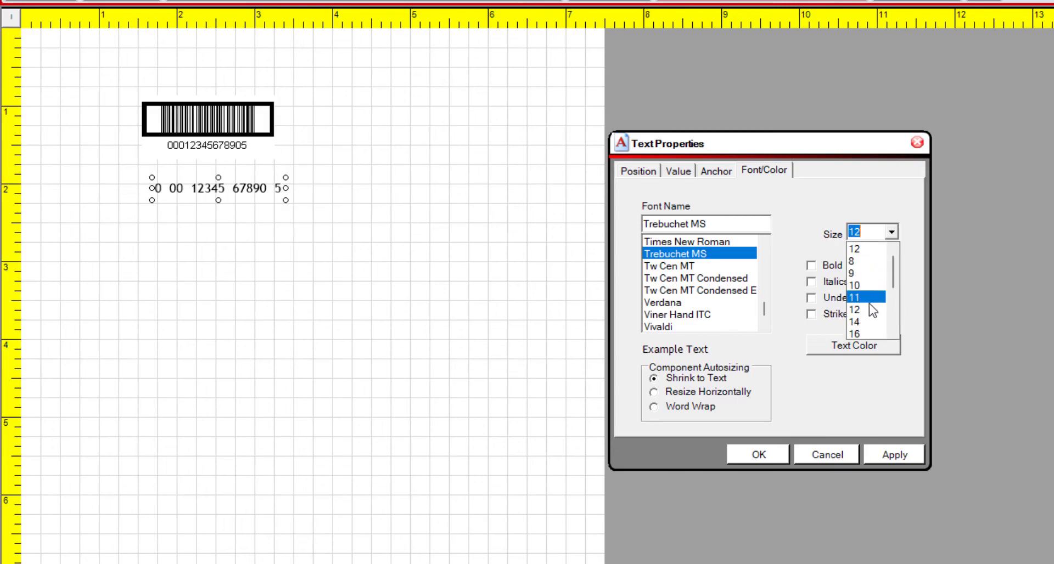
click(865, 322)
click(898, 454)
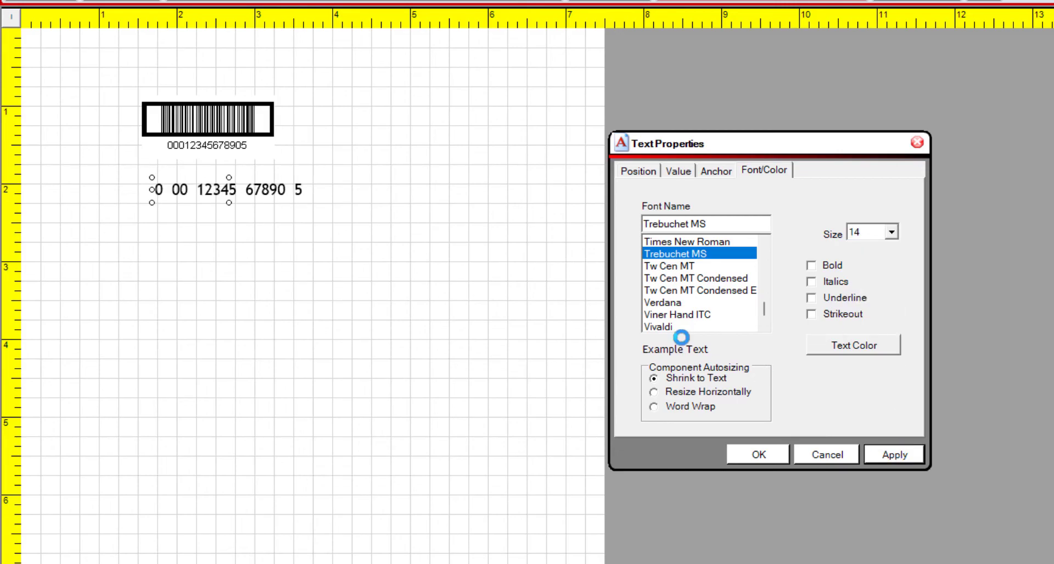
Close the text object's properties, then set the barcode to No Text, apply the change and close its properties
click(776, 453)
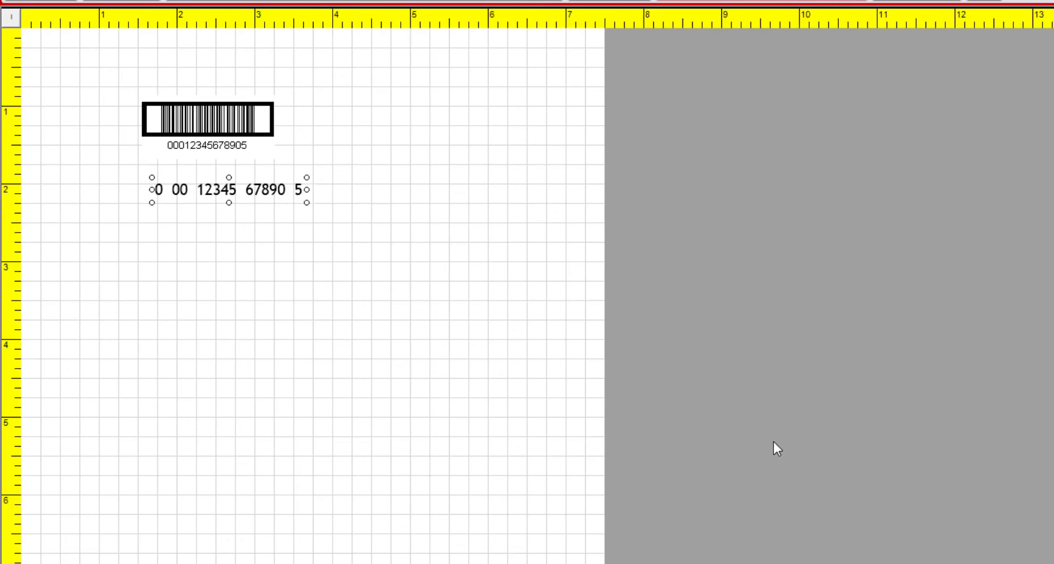
click(241, 144)
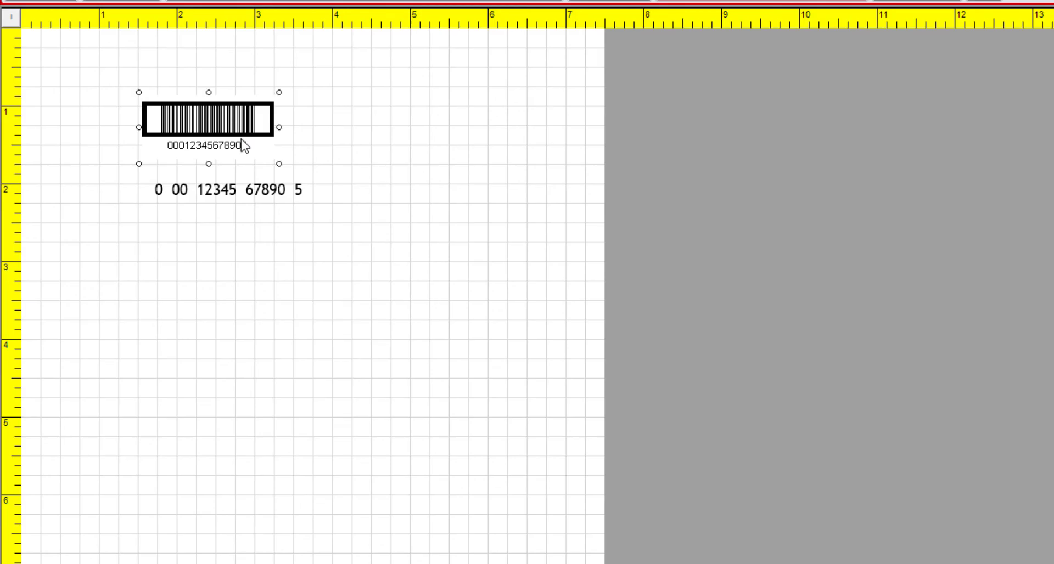
double_click(244, 146)
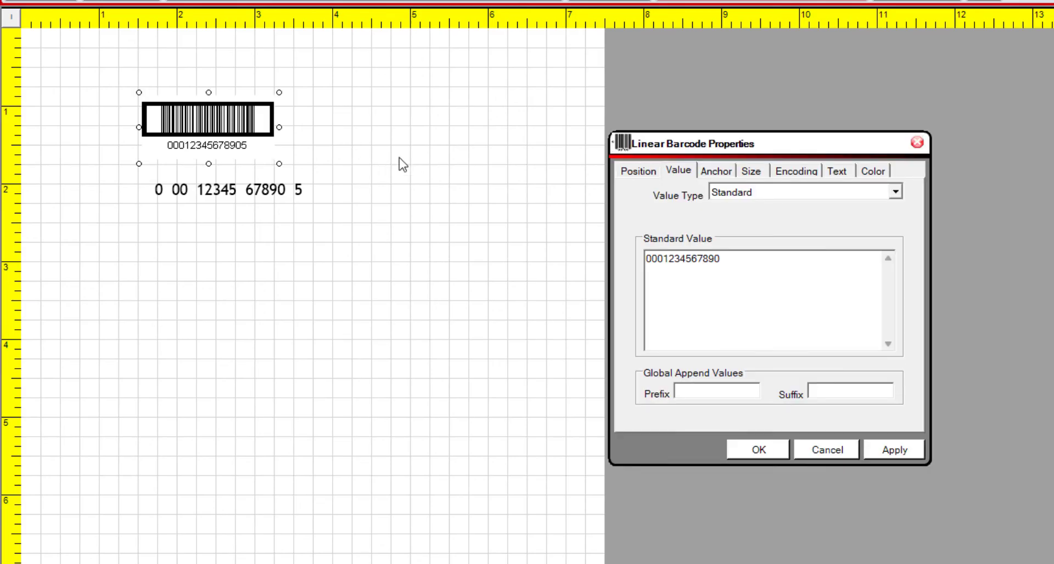
click(837, 171)
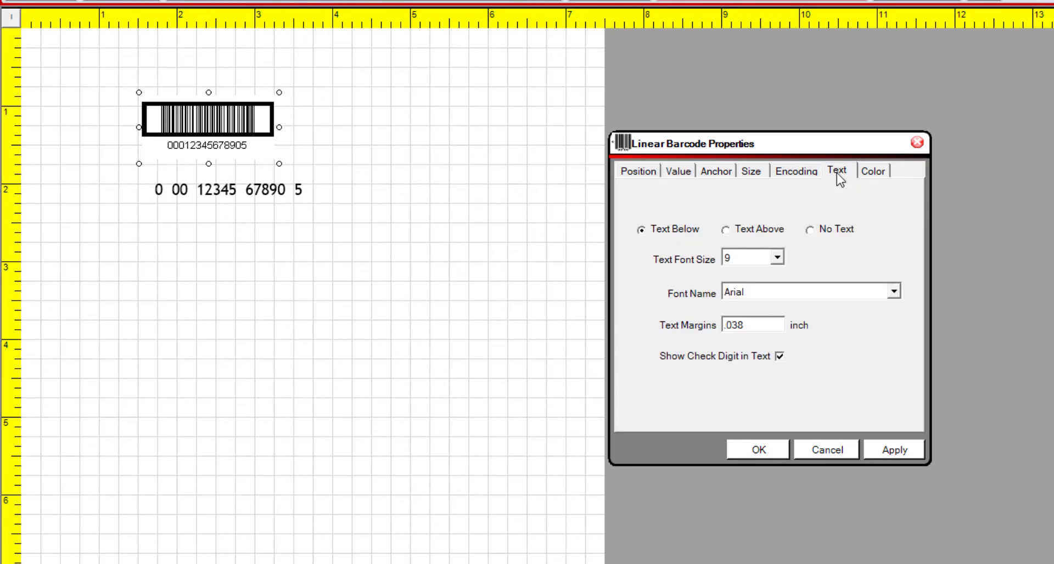
click(810, 230)
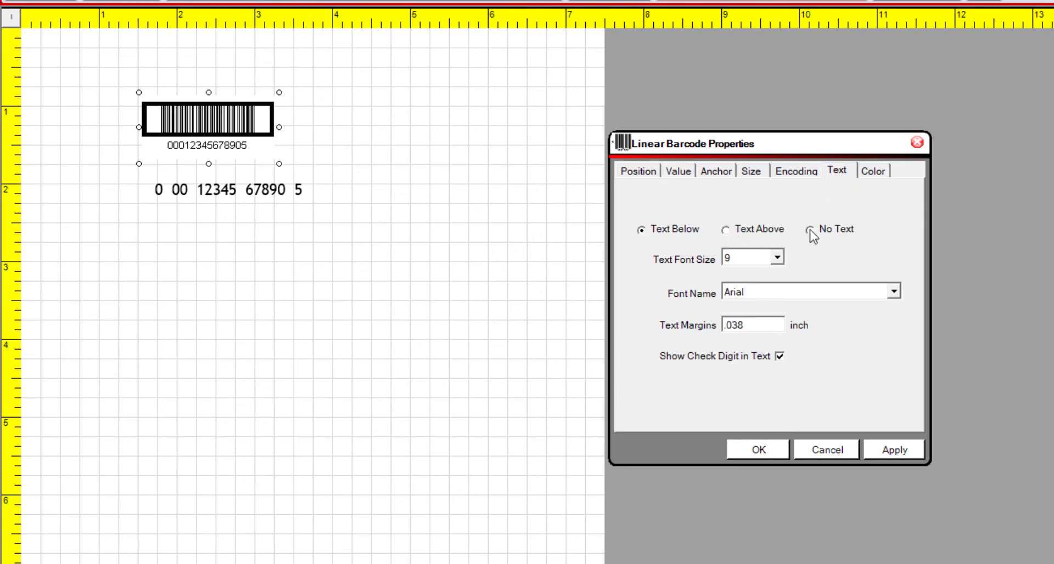
click(897, 453)
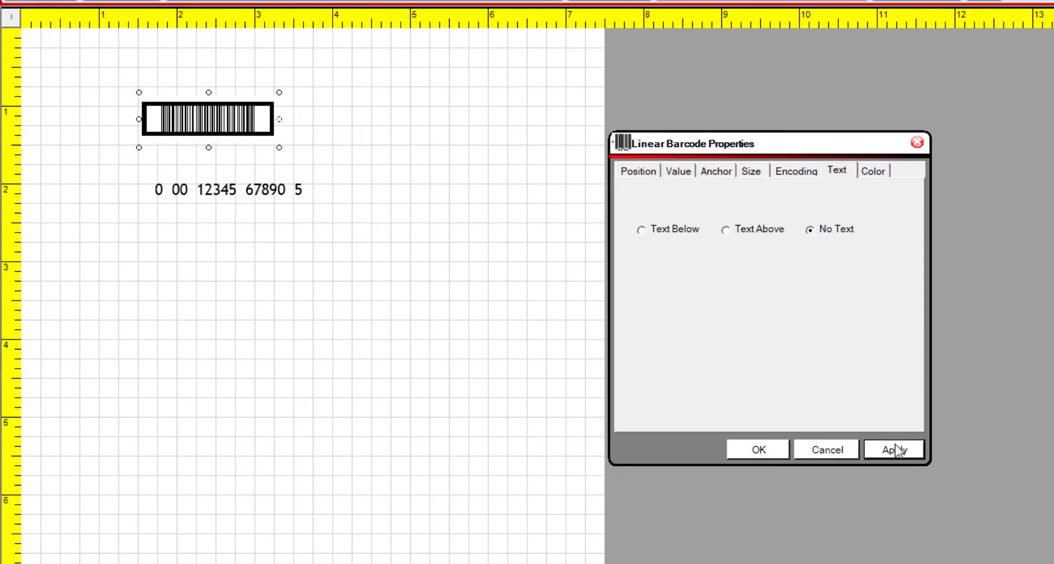
click(763, 446)
click(764, 452)
Move the text object up so it sits centred directly beneath the barcode, about 1.6 in down the label
click(278, 197)
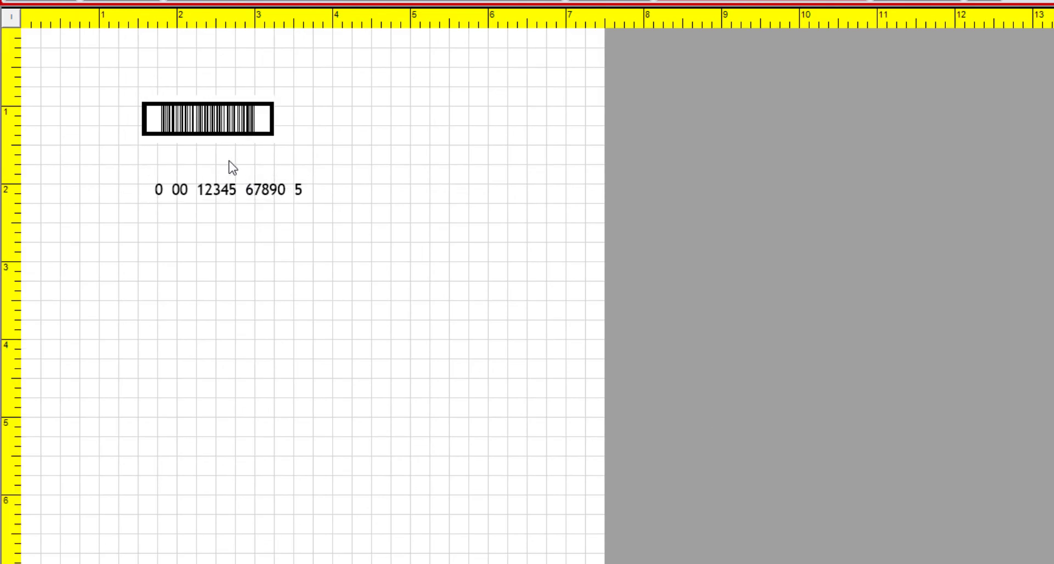
drag(229, 162, 249, 153)
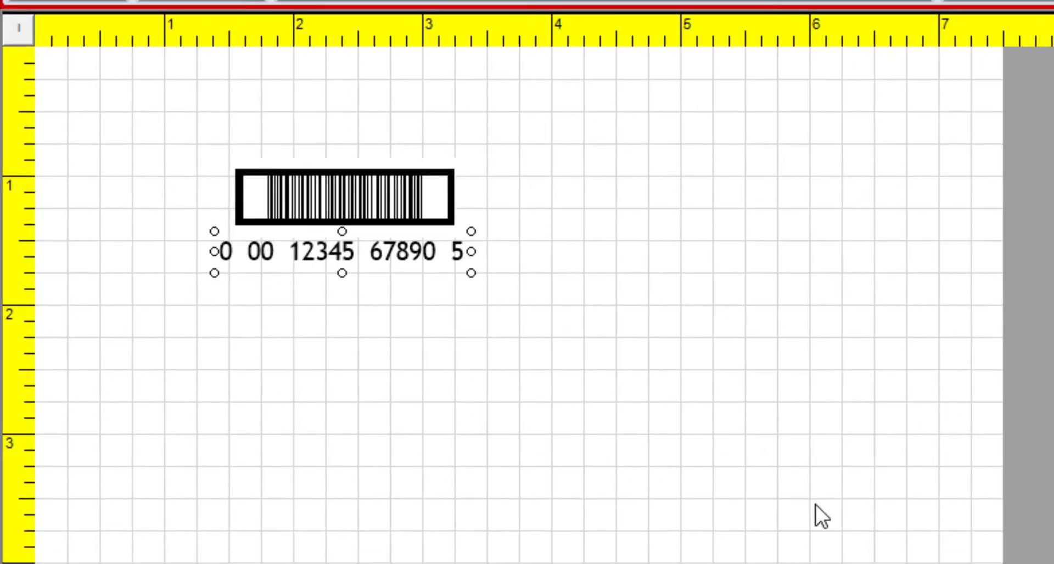